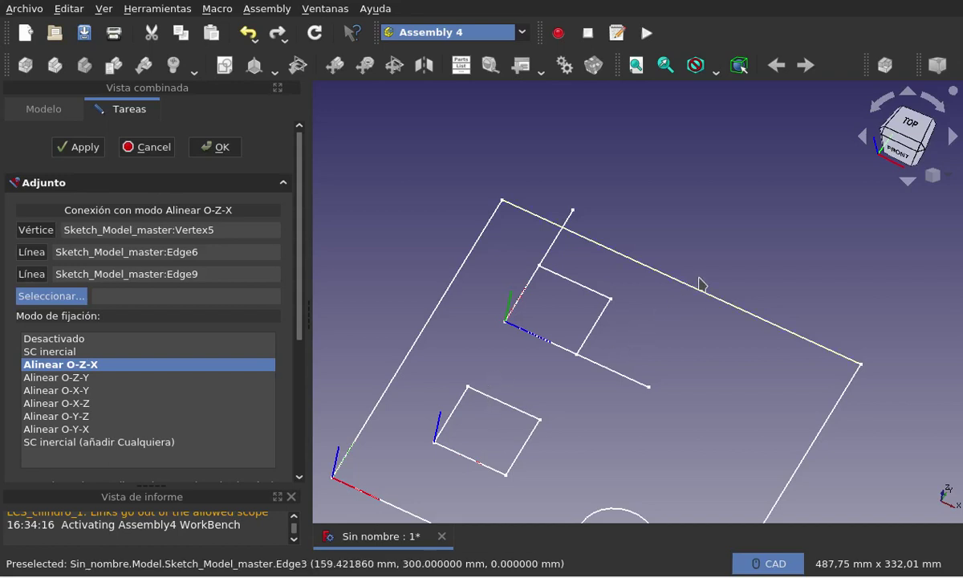
Switch the LCS on Vertex5, Edge6 and Edge9 to Alinear O-X-Y mode and confirm.
scroll(699, 280, down, 2)
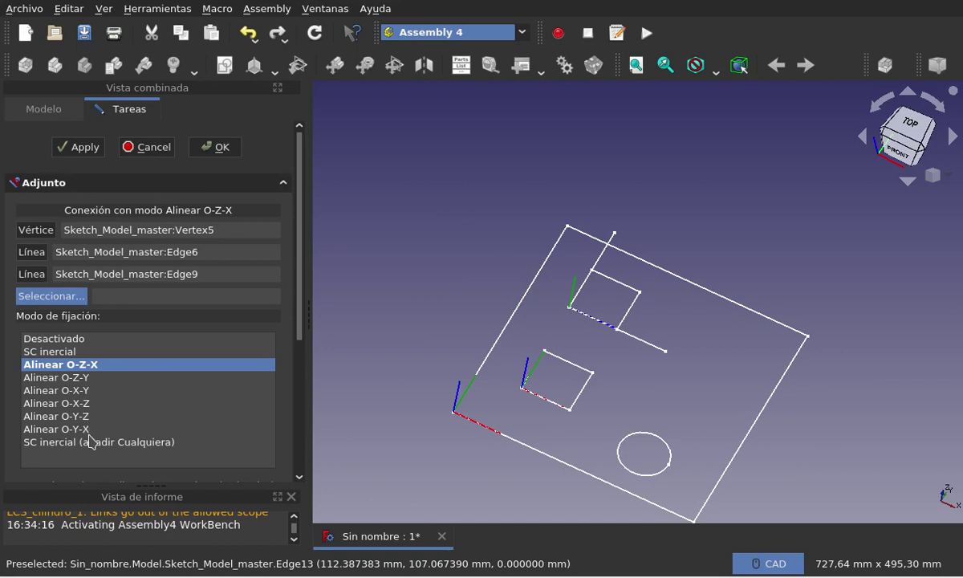
click(87, 391)
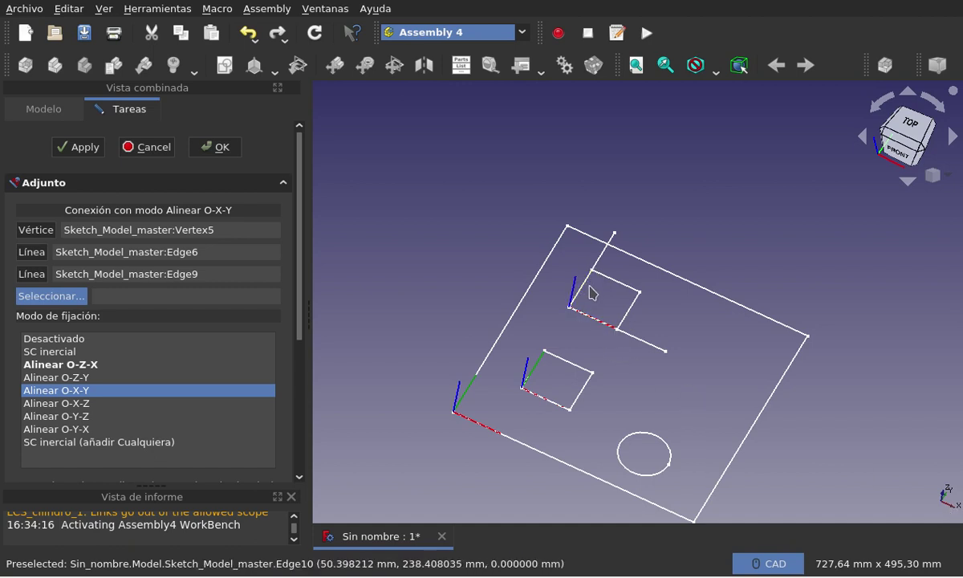
scroll(589, 291, down, 4)
scroll(590, 292, down, 5)
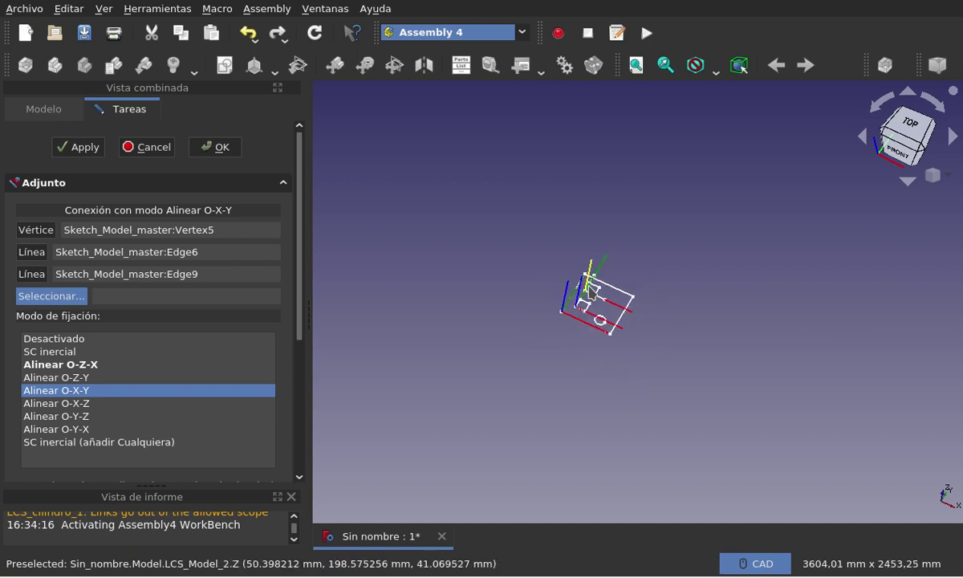
scroll(590, 289, up, 2)
scroll(589, 289, up, 10)
scroll(589, 288, down, 3)
scroll(588, 289, down, 3)
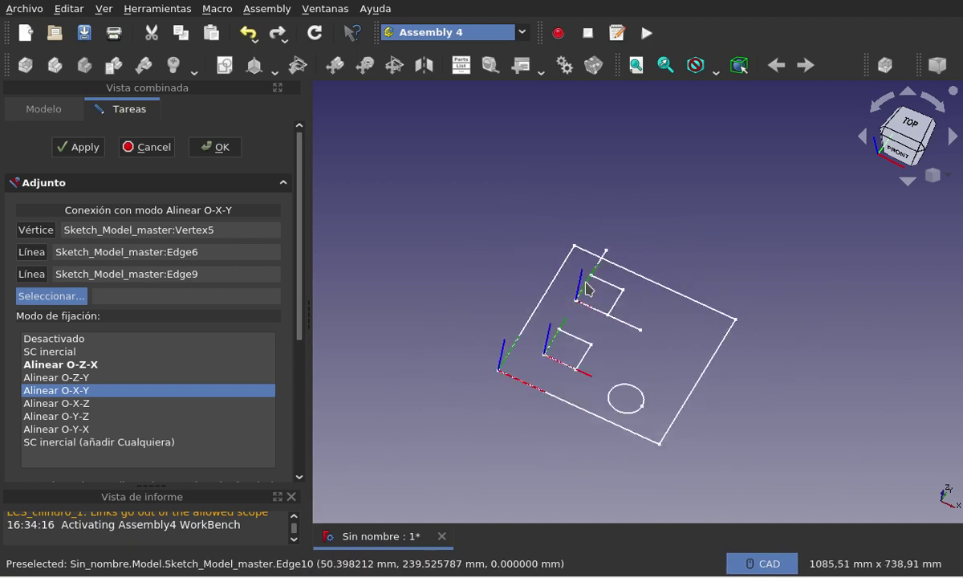
click(215, 147)
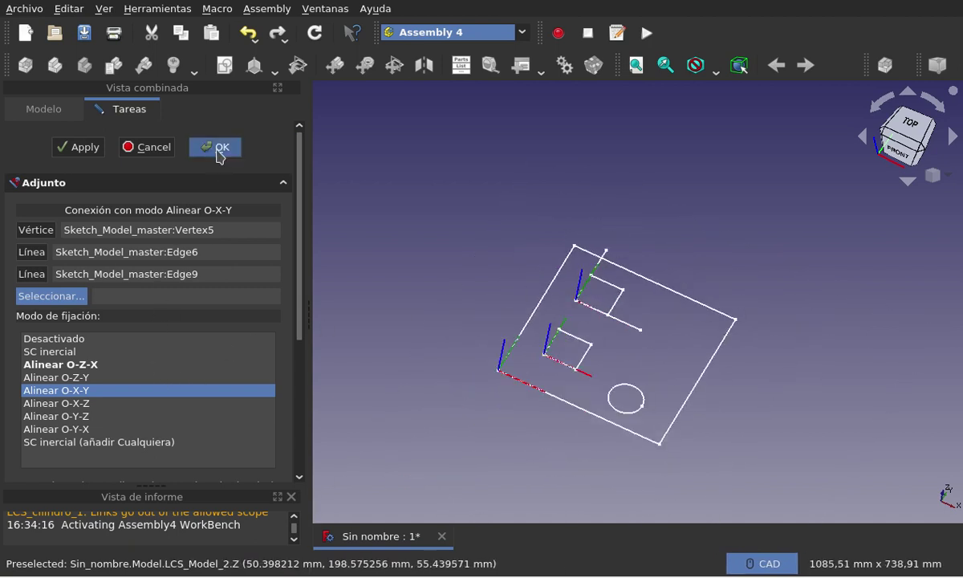
Select Model in the tree as the container for a new LCS.
drag(294, 210, 293, 247)
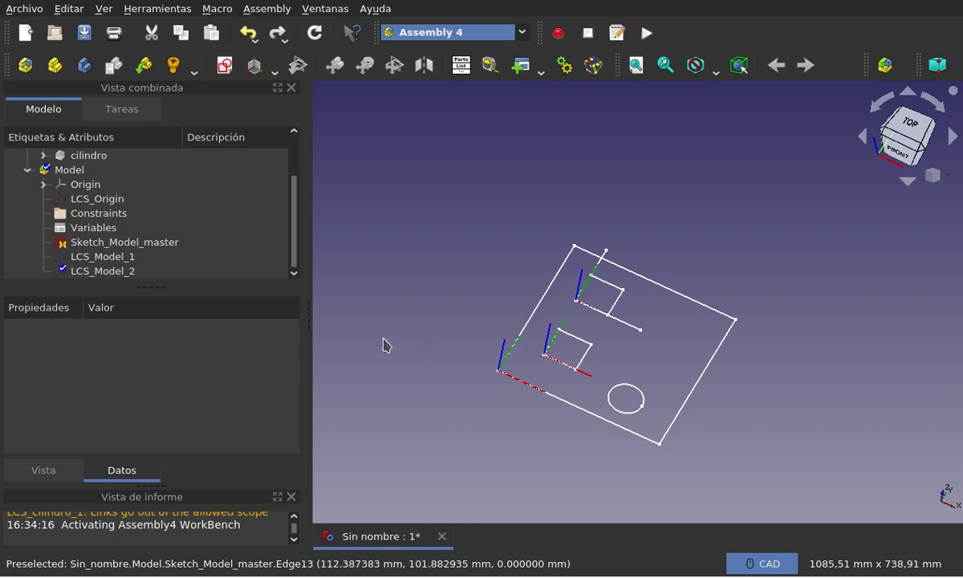
click(81, 168)
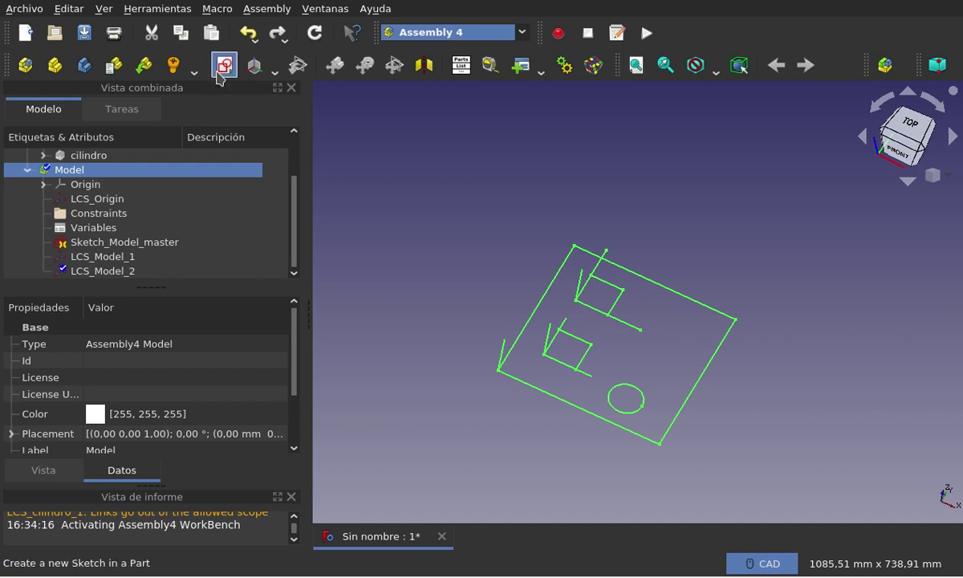
Create LCS_Model_3 in the Model and attach it to the sketch's circle Edge11.
click(251, 69)
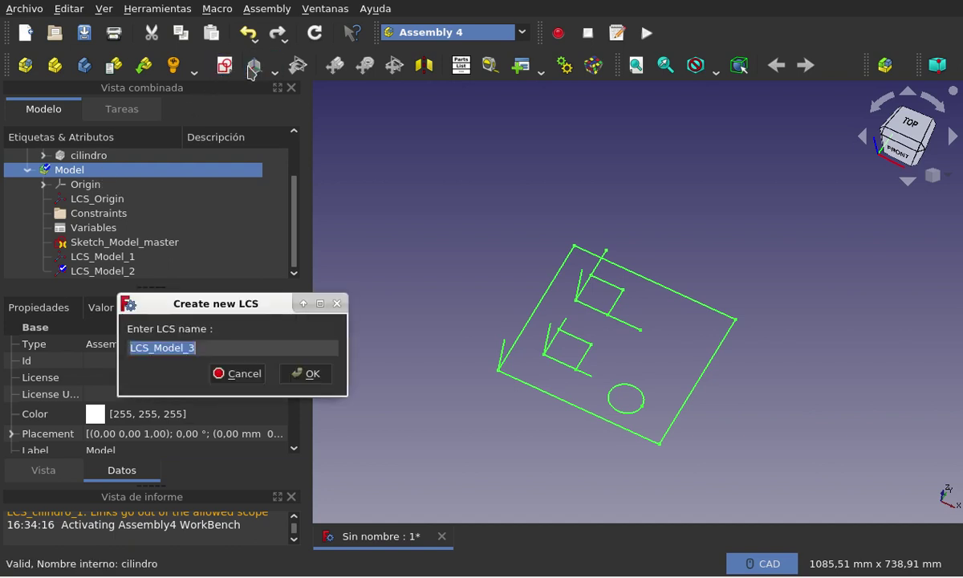
click(303, 371)
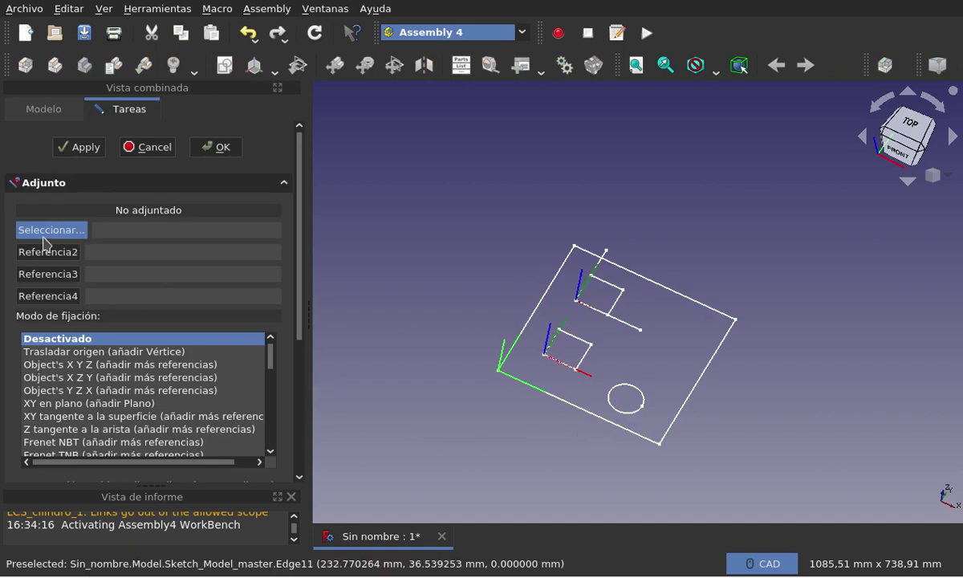
click(625, 414)
Set the attachment mode to Concéntrico, then change it to SC inercial.
scroll(641, 414, up, 3)
scroll(650, 412, up, 2)
scroll(648, 412, up, 2)
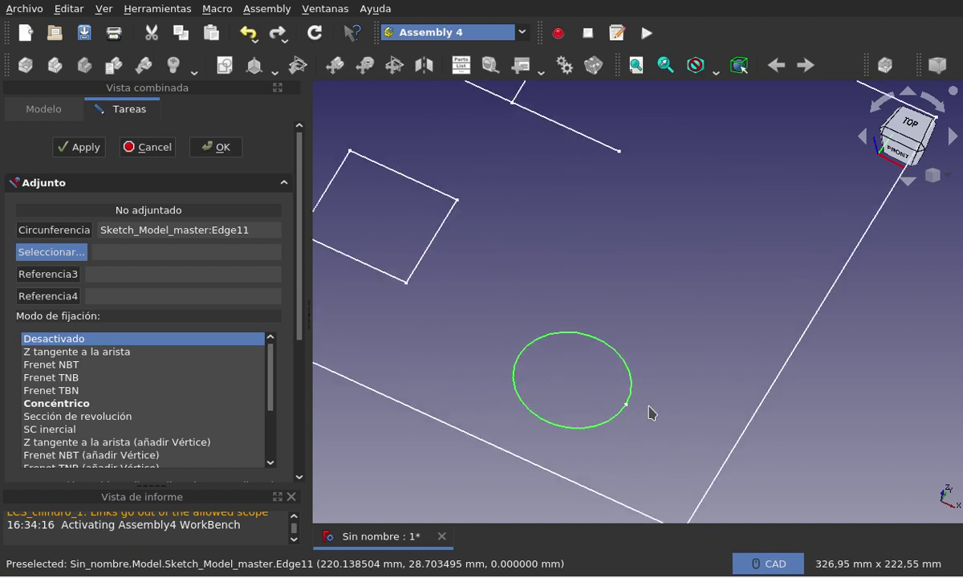
scroll(650, 413, down, 2)
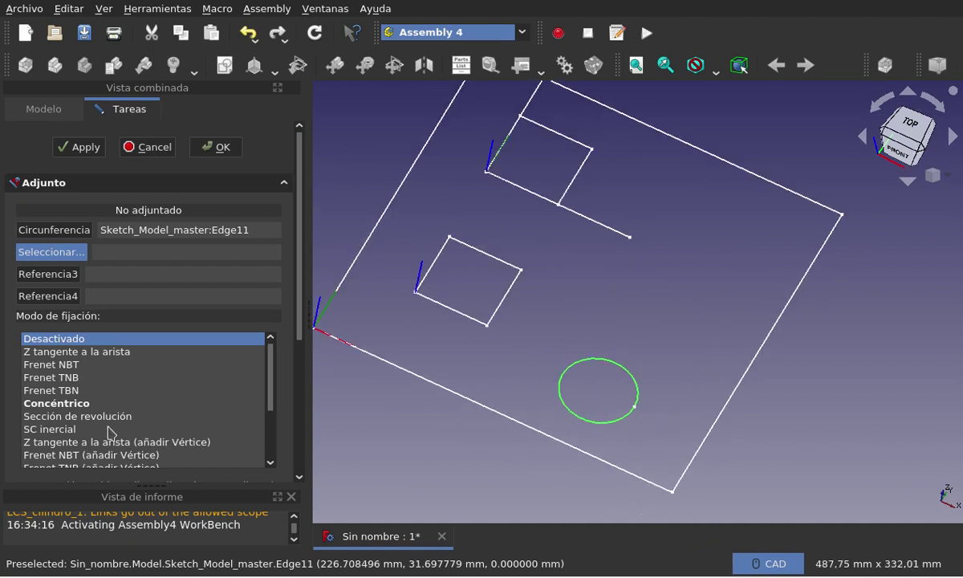
mouse_move(56, 402)
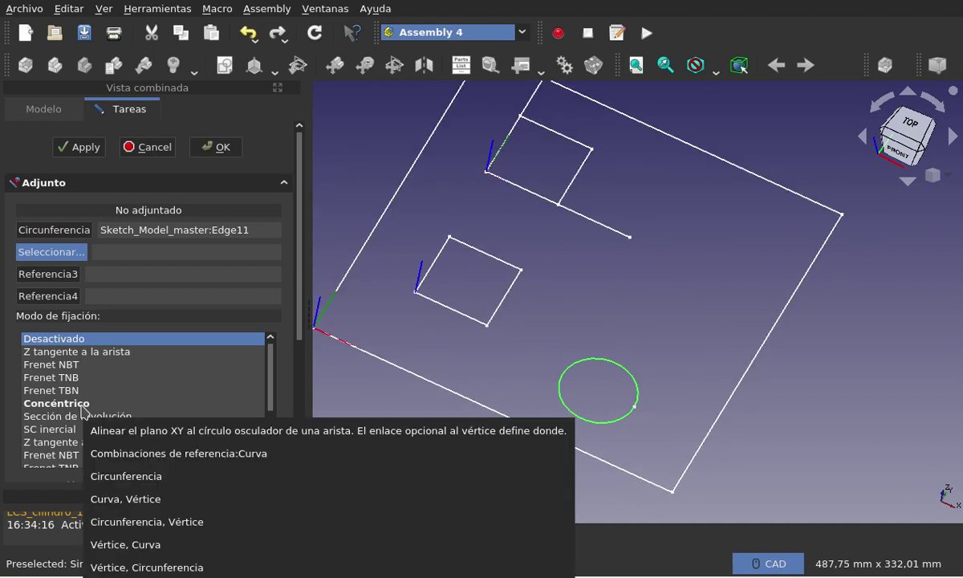
click(82, 404)
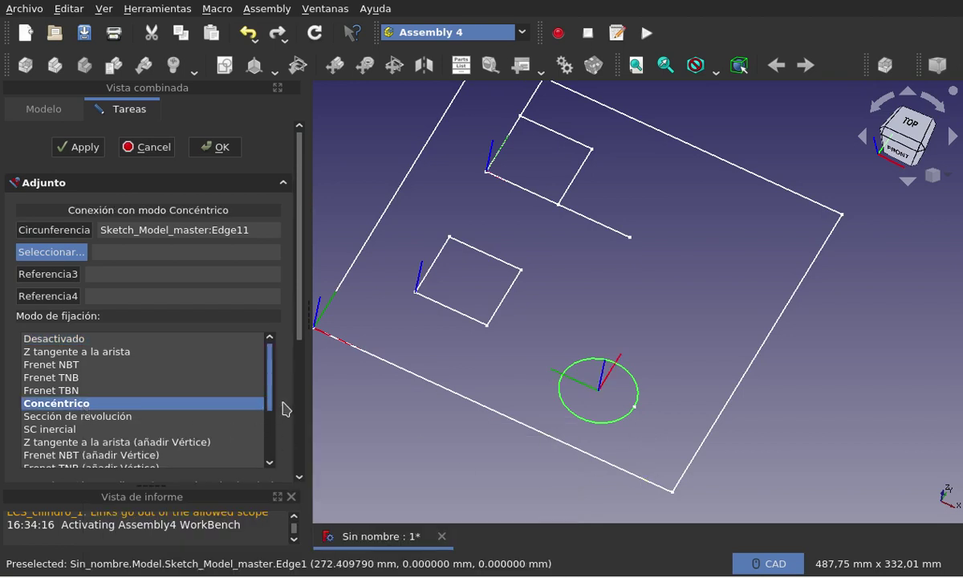
scroll(698, 343, down, 2)
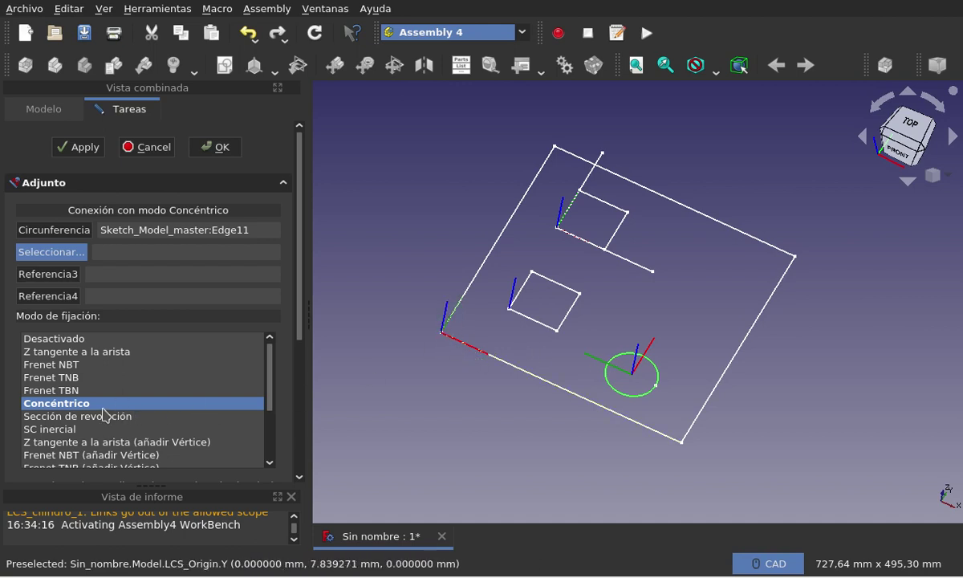
click(90, 429)
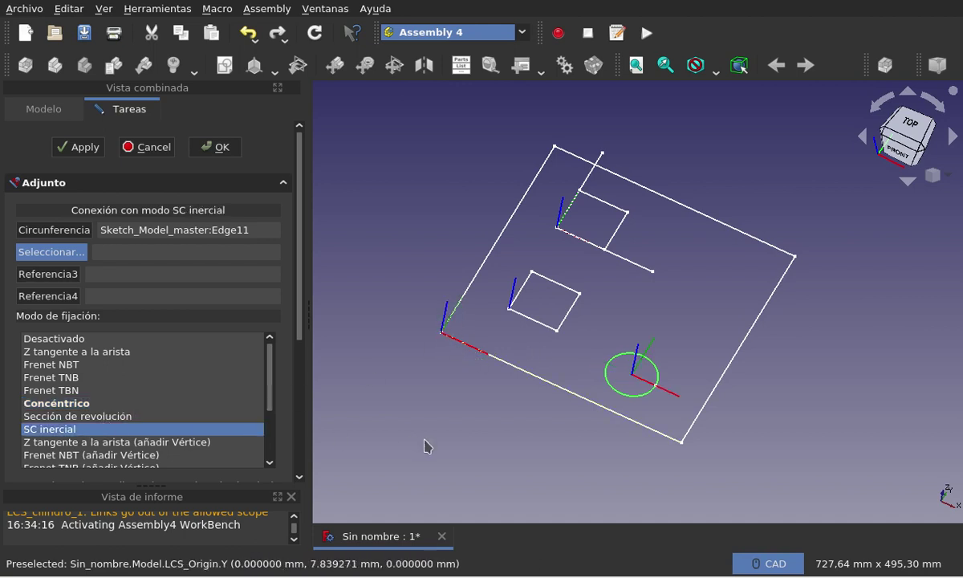
click(215, 147)
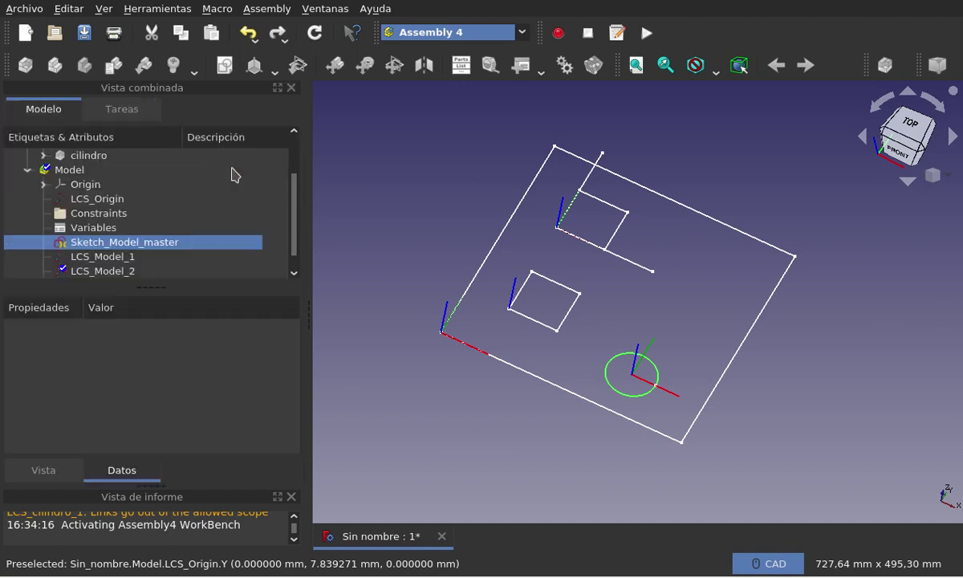
scroll(401, 379, down, 2)
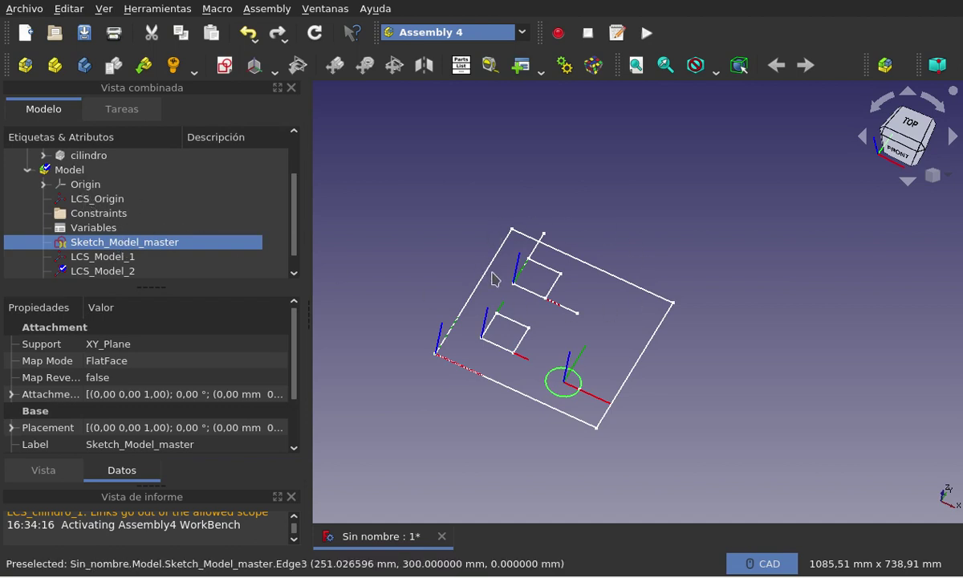
scroll(163, 258, down, 1)
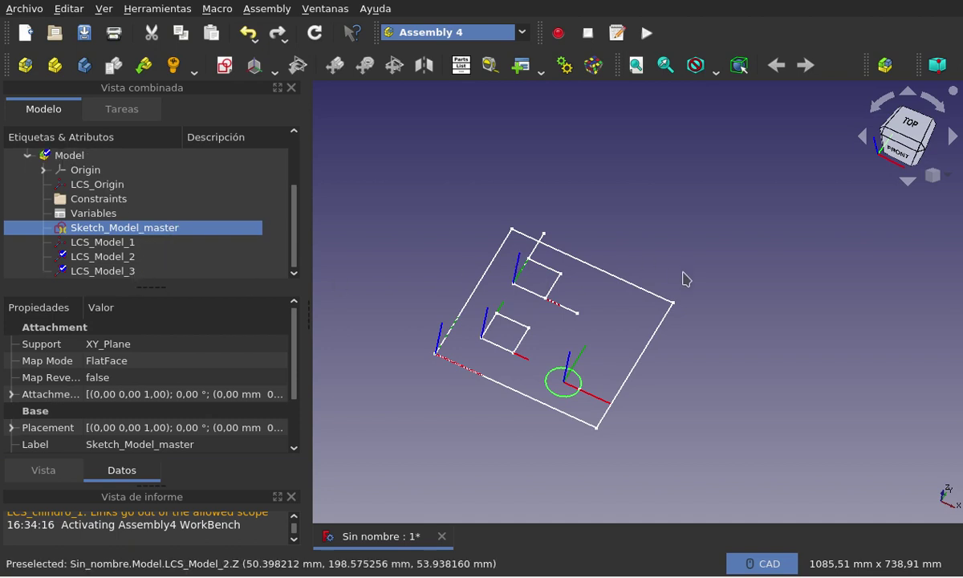
scroll(517, 361, up, 2)
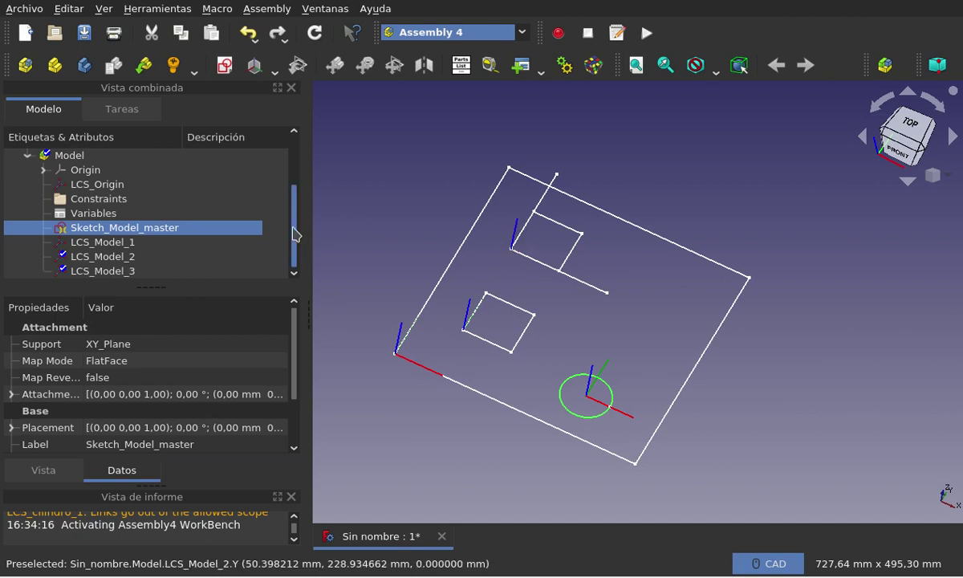
scroll(289, 229, up, 4)
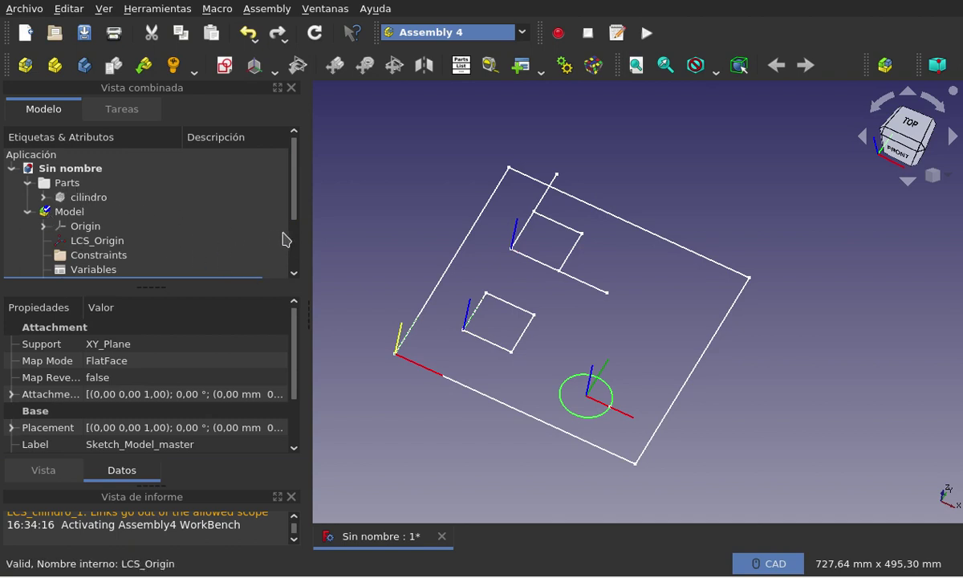
click(77, 184)
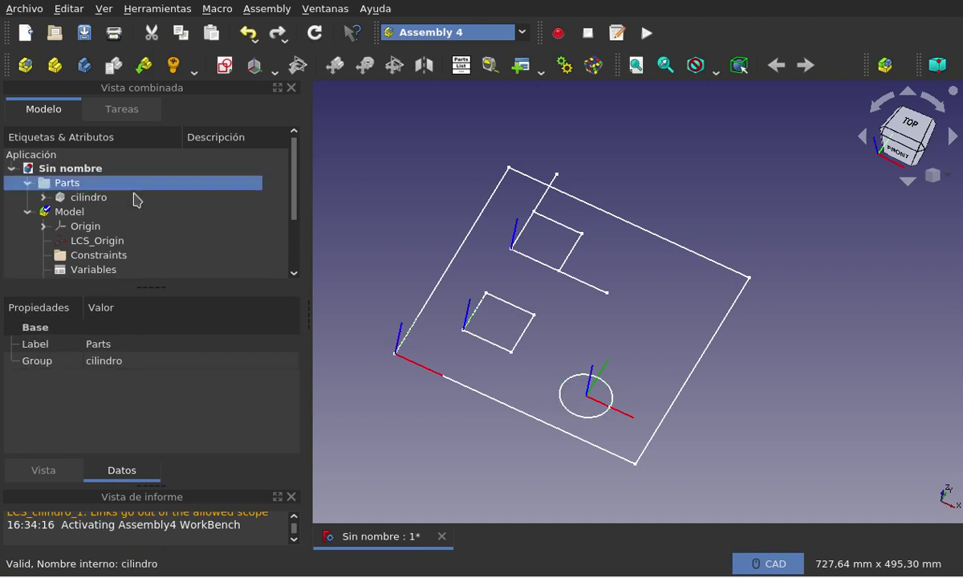
key(space)
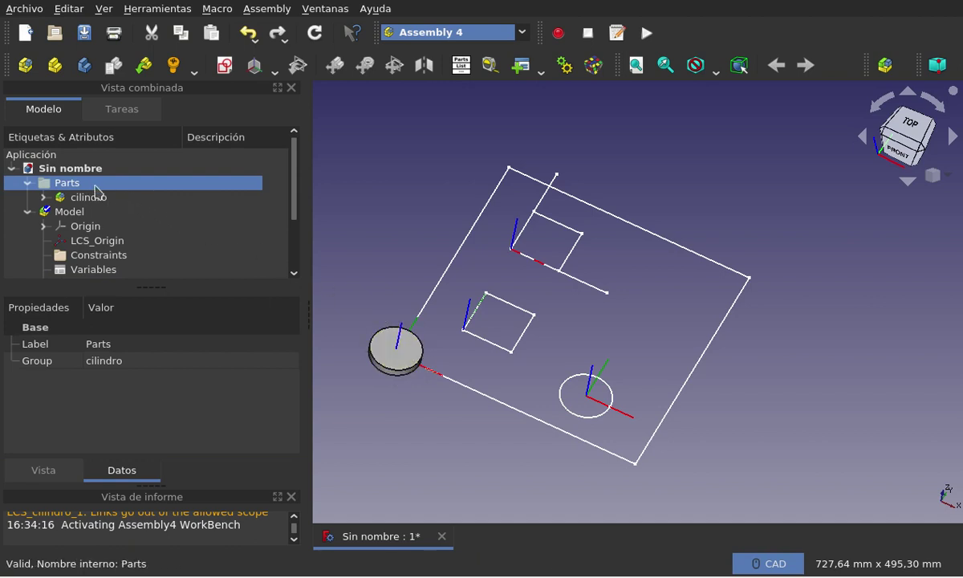
key(space)
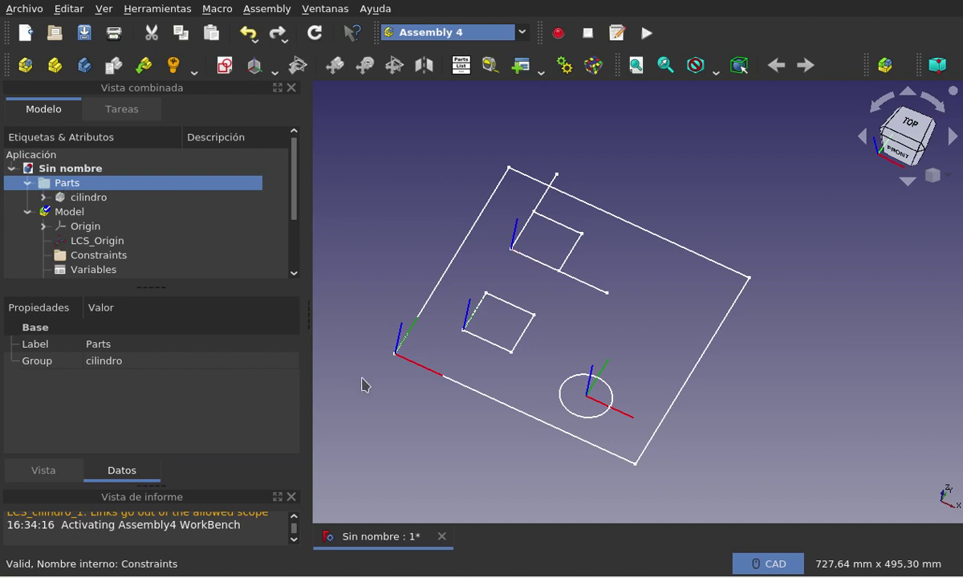
scroll(733, 319, down, 2)
scroll(649, 274, up, 2)
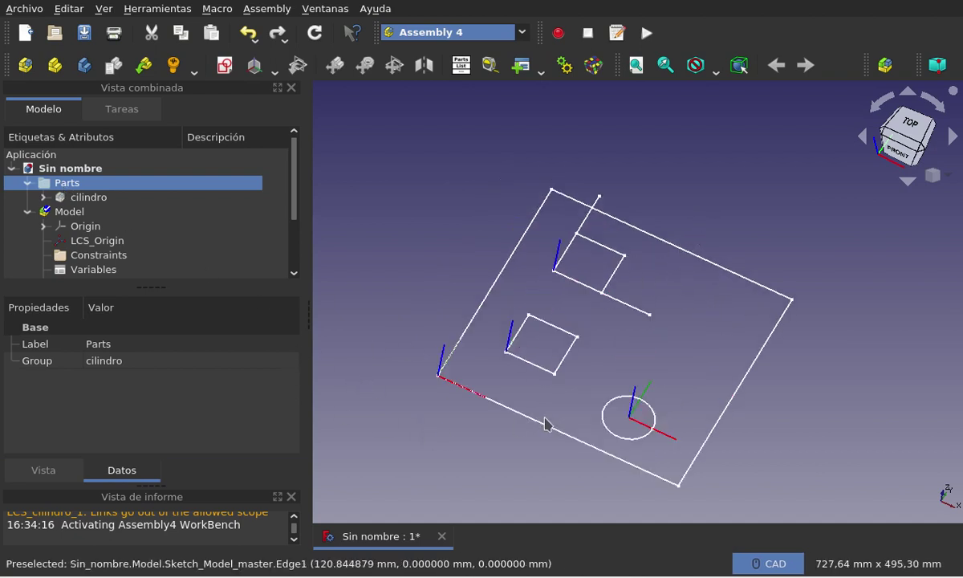
scroll(496, 437, up, 2)
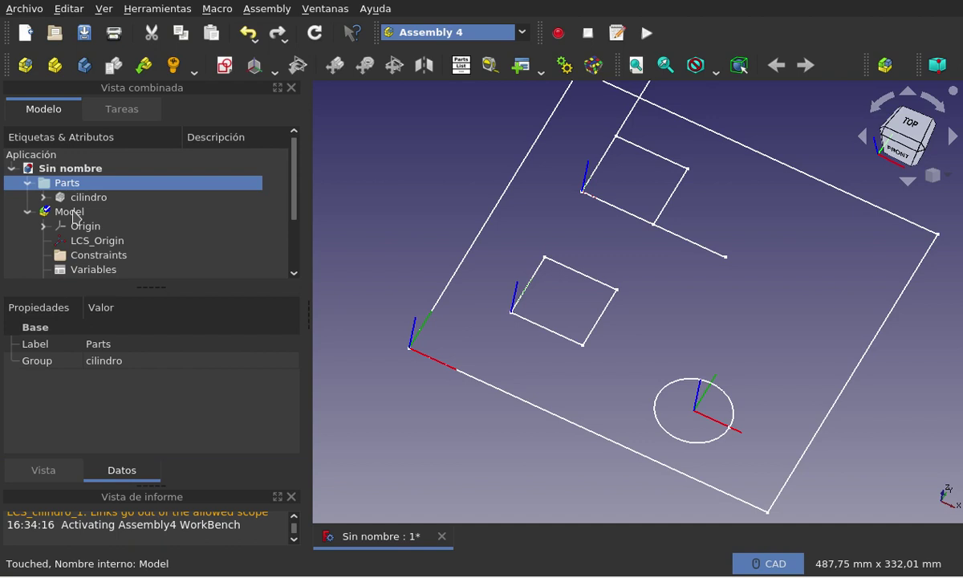
click(73, 212)
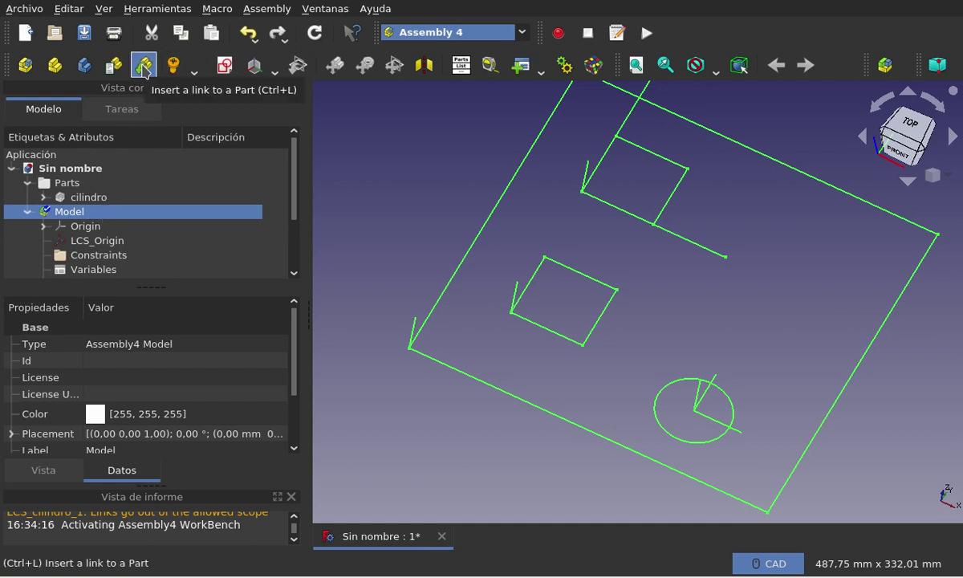
Choose Sin_nombre#cilindro in Insert a Part and name the link cilindroA.
click(144, 70)
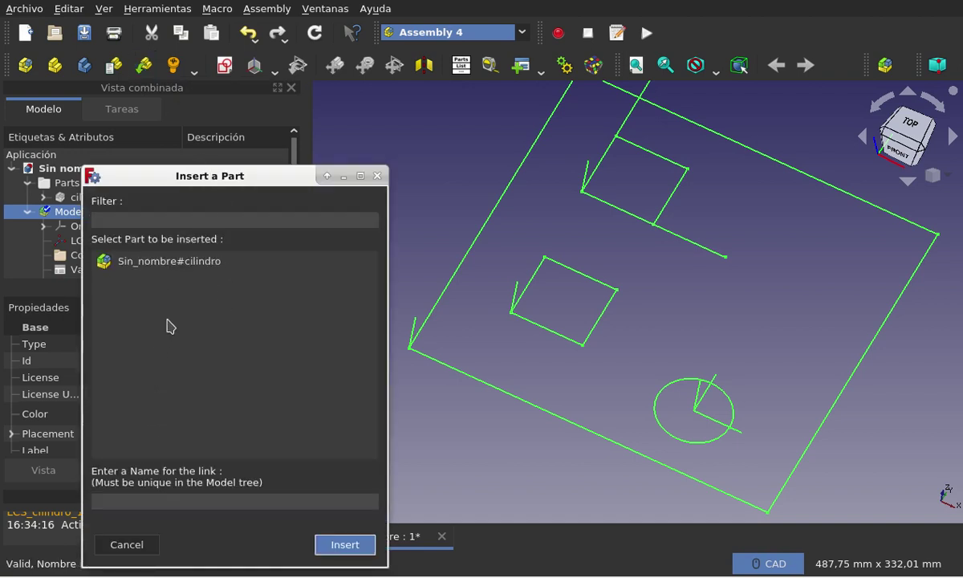
click(202, 270)
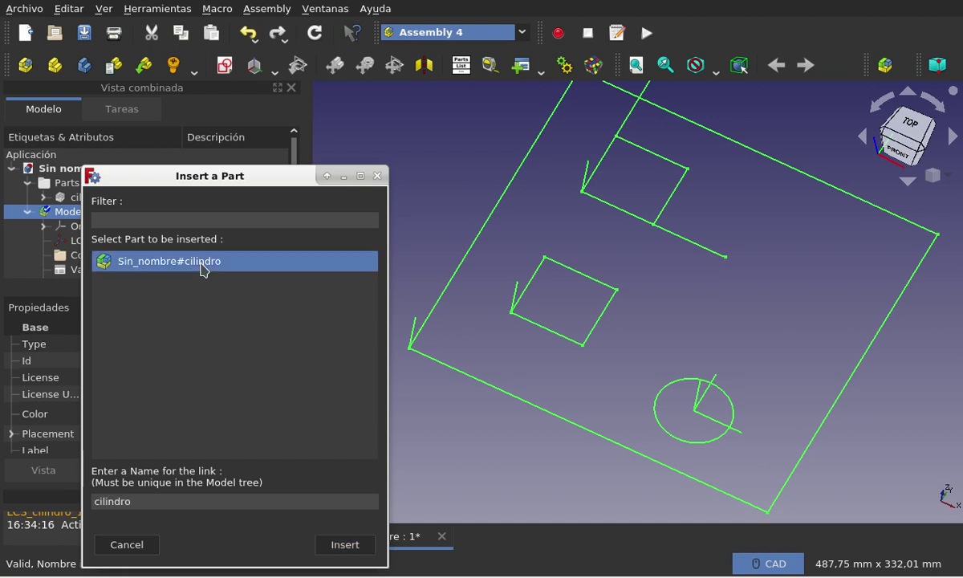
click(163, 502)
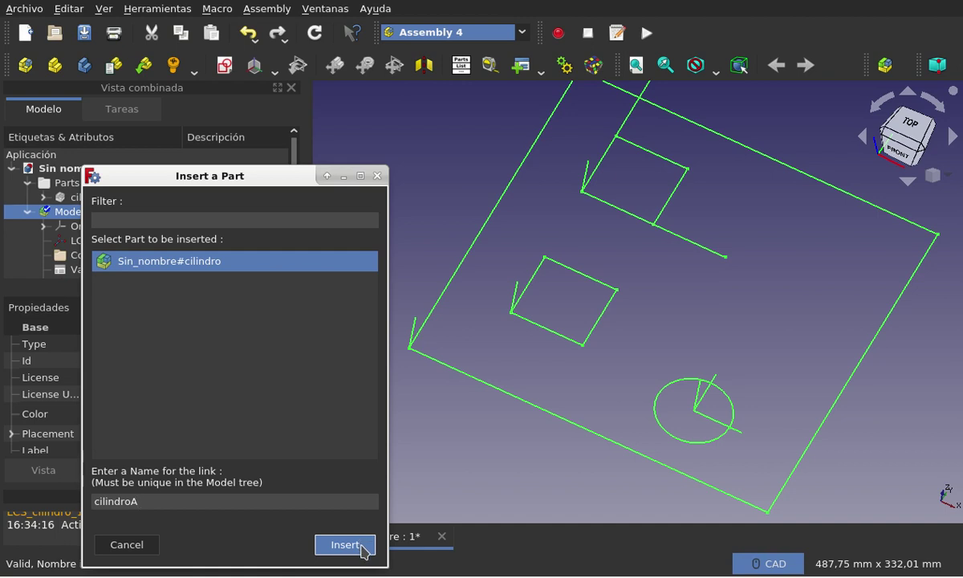
Insert the cilindroA link and set it to attach to the Parent Assembly.
click(364, 550)
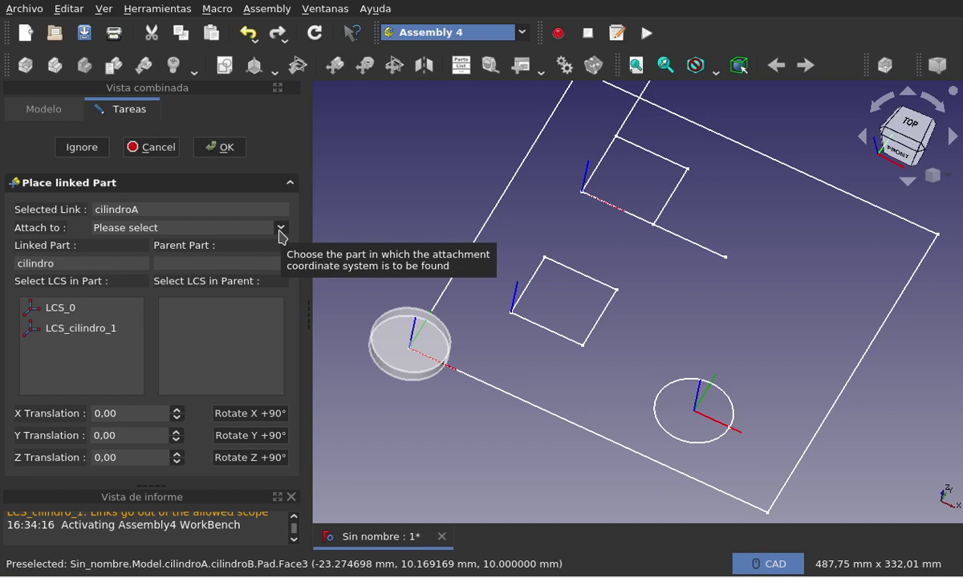
click(280, 230)
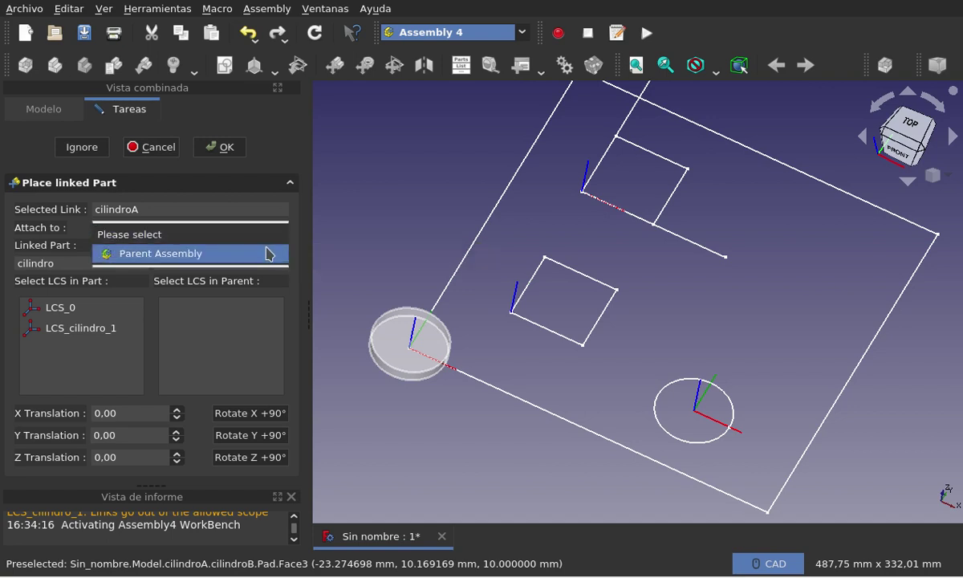
click(265, 254)
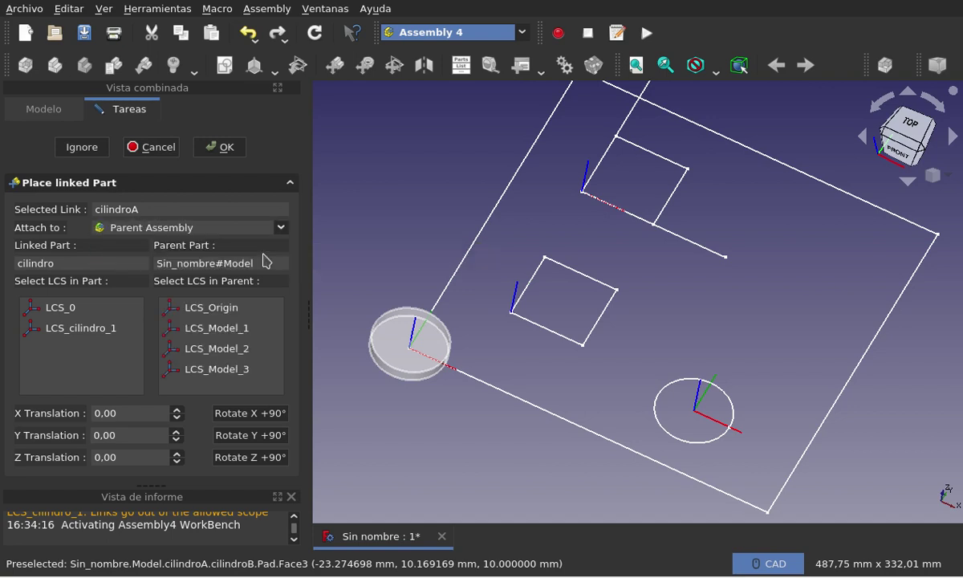